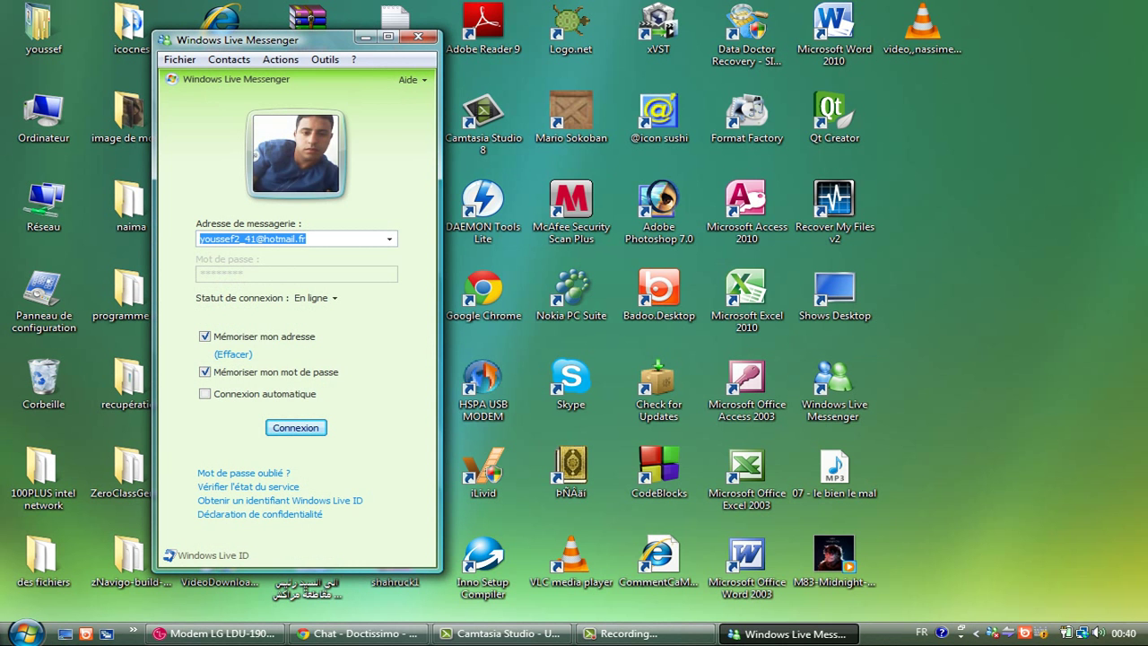
Check the installed version in Windows Live Messenger's About information and close it
drag(229, 39, 491, 40)
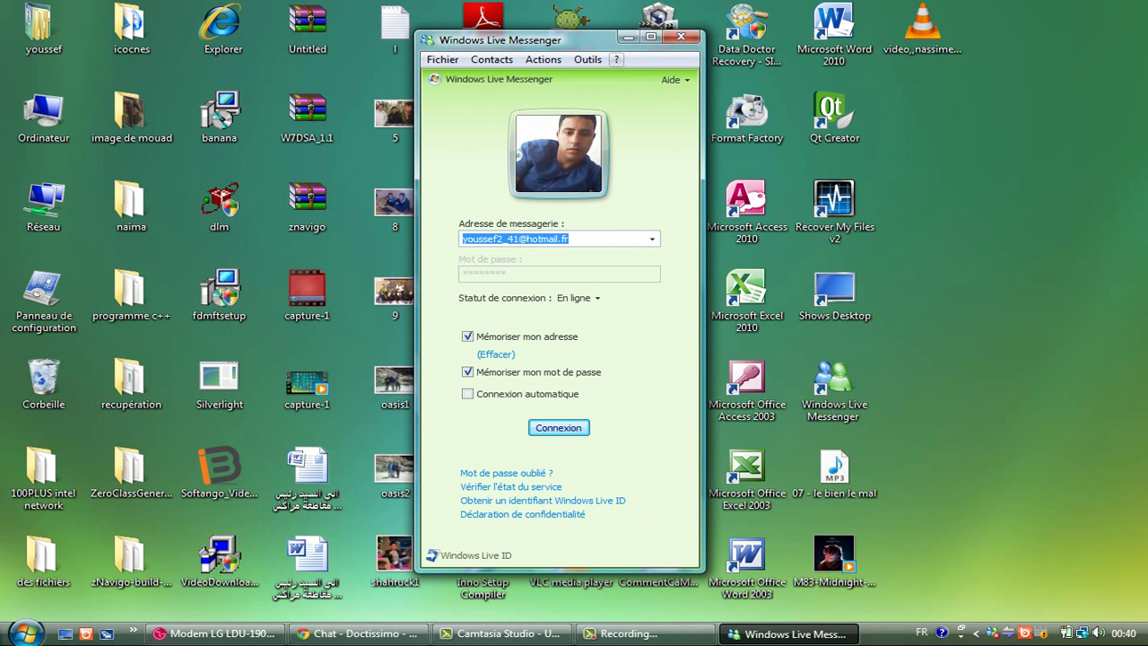
click(616, 59)
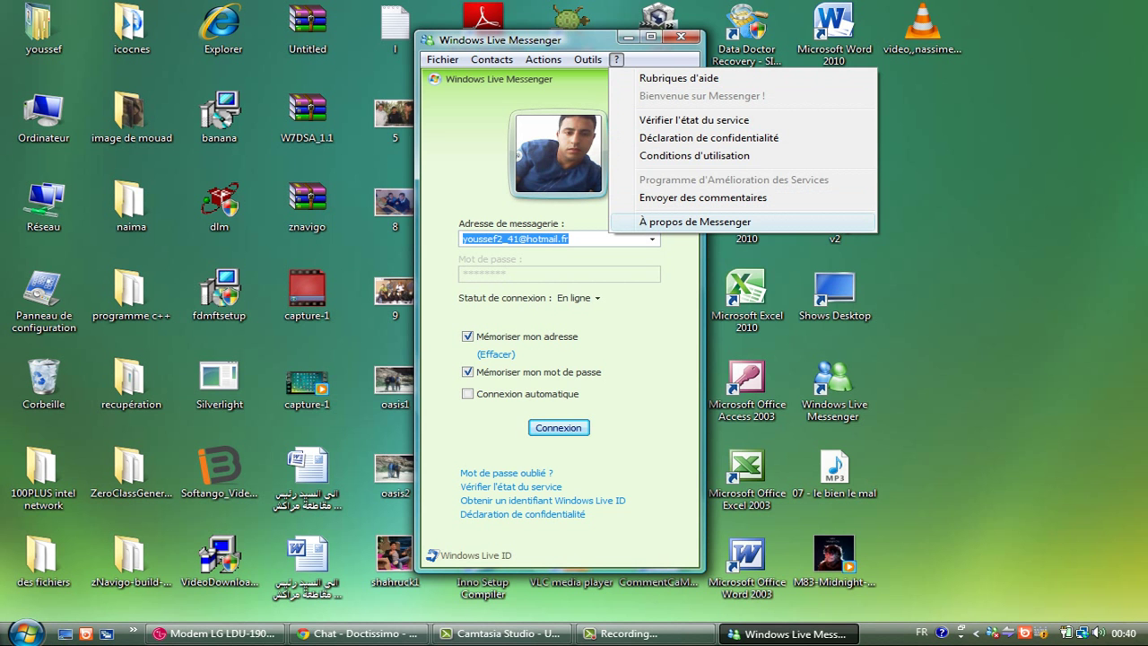
key(Return)
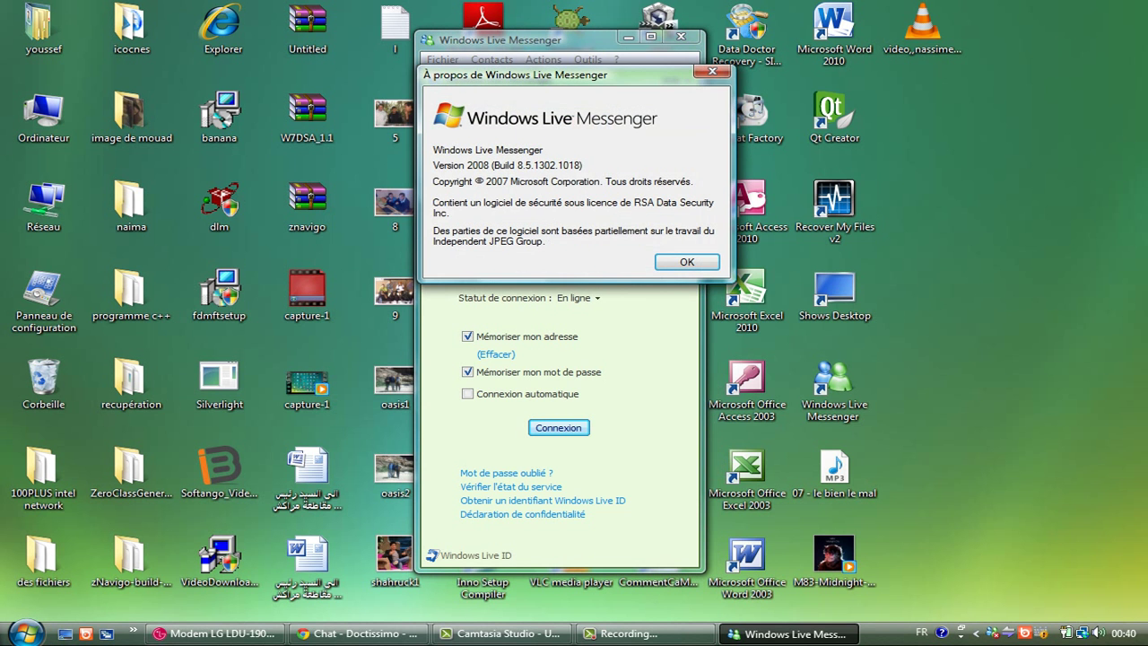
drag(573, 76, 591, 126)
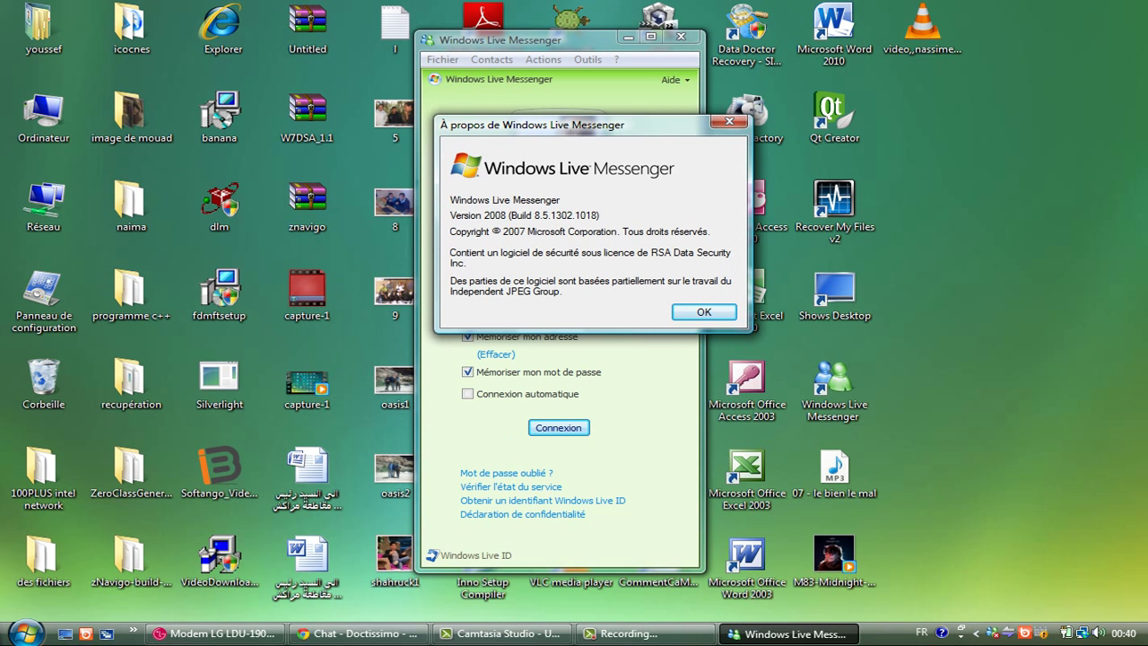
key(Return)
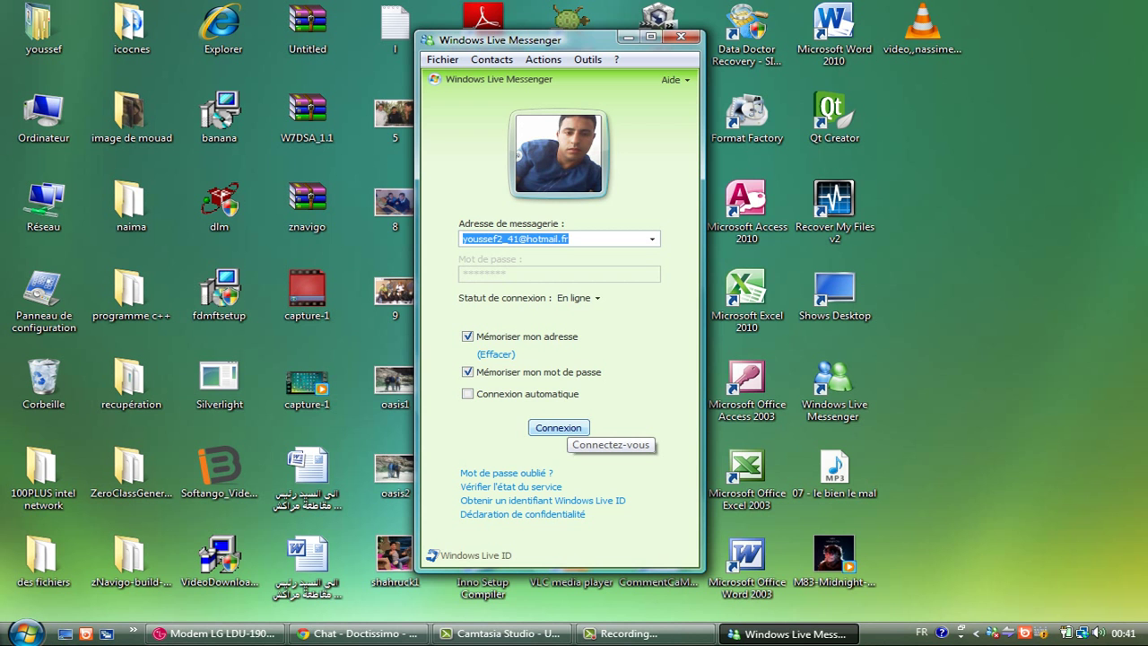
Try to sign in to Messenger with the remembered account, accepting the new-version installation, and close the download and browser windows
click(559, 428)
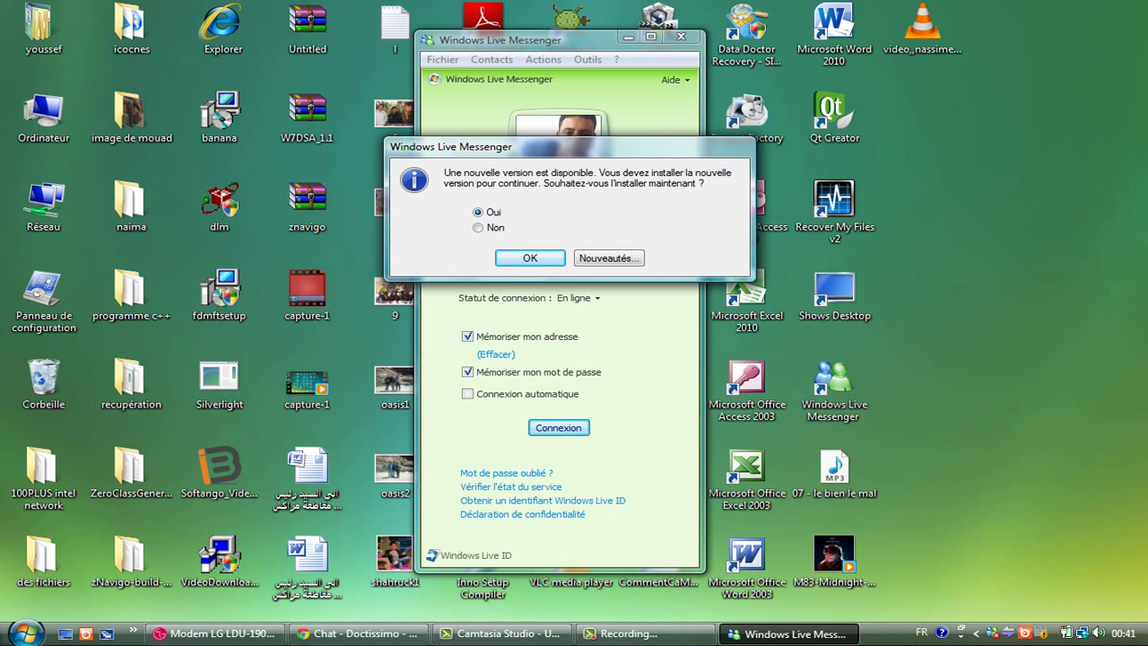
key(Return)
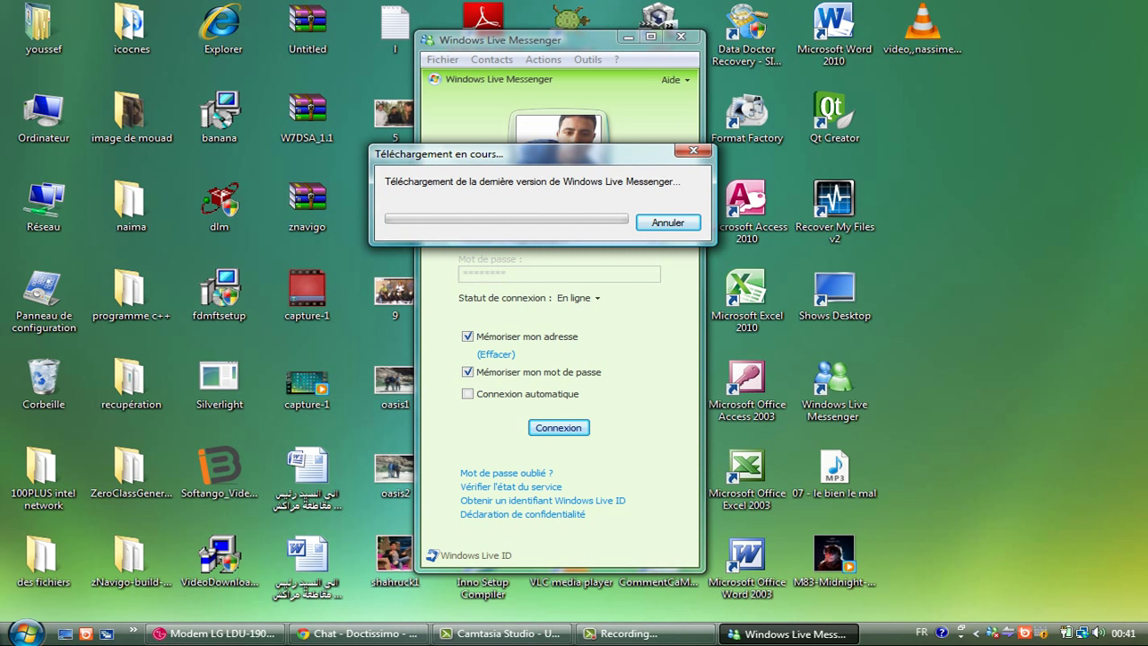
drag(538, 153, 585, 170)
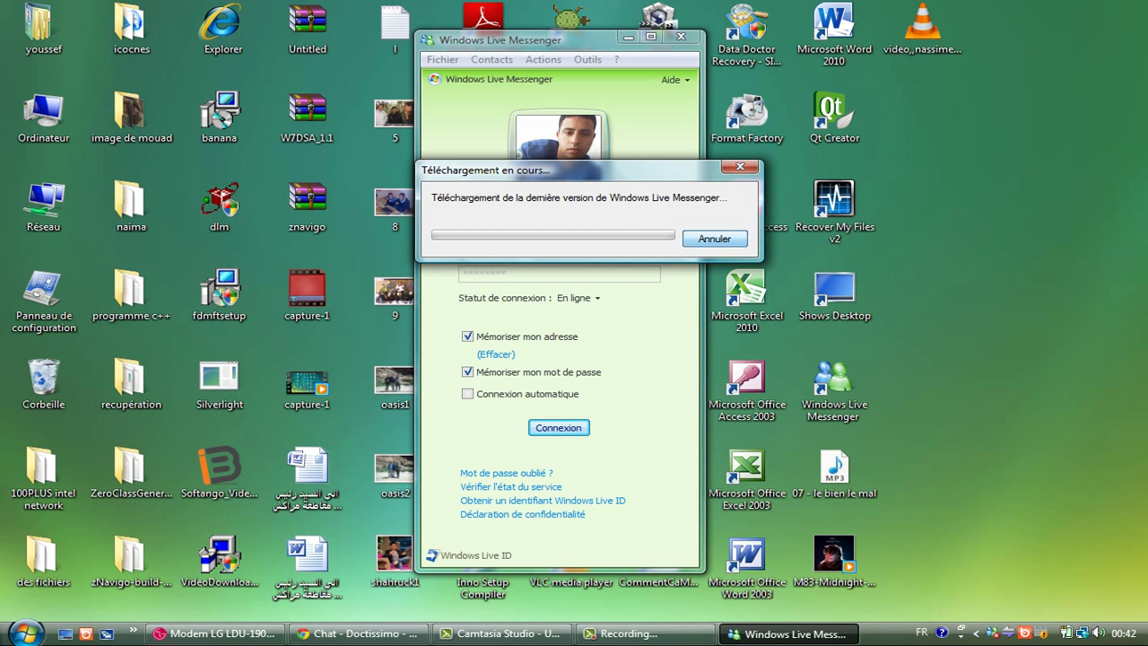
key(Return)
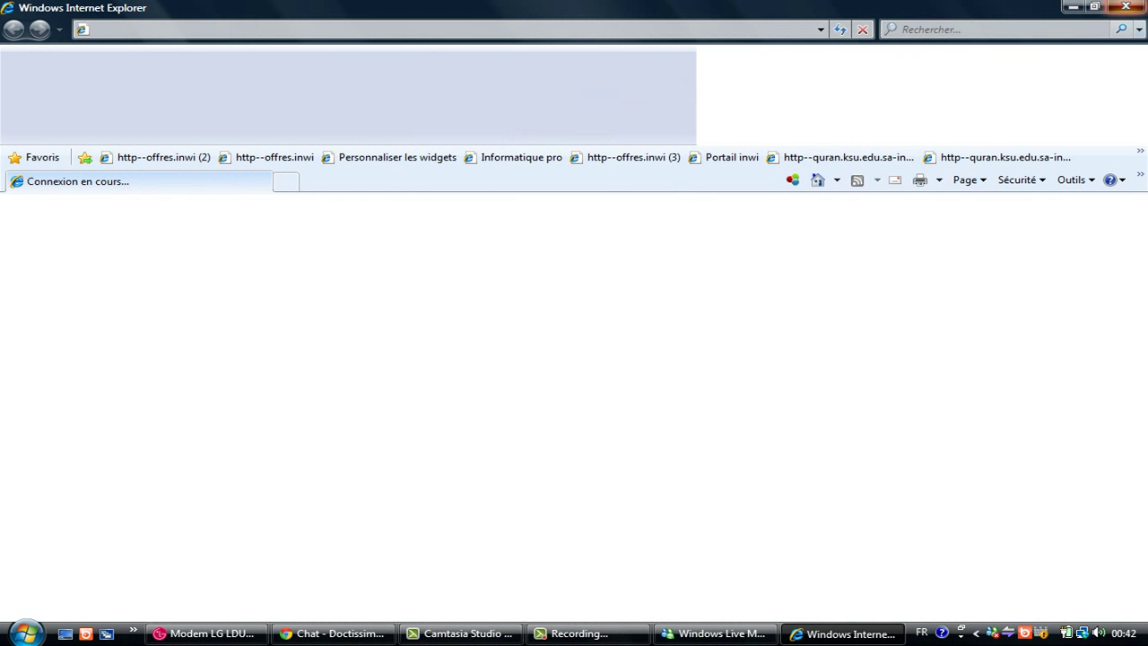
click(1126, 8)
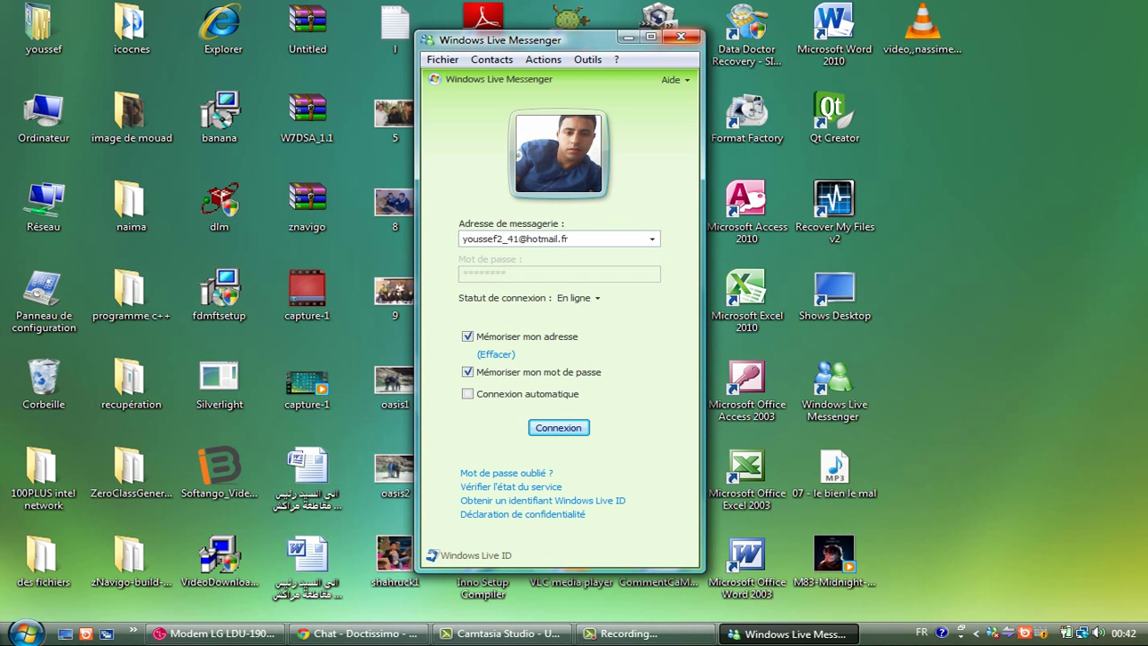
Close the Messenger sign-in window and quit the program completely so it no longer runs in the background
click(681, 36)
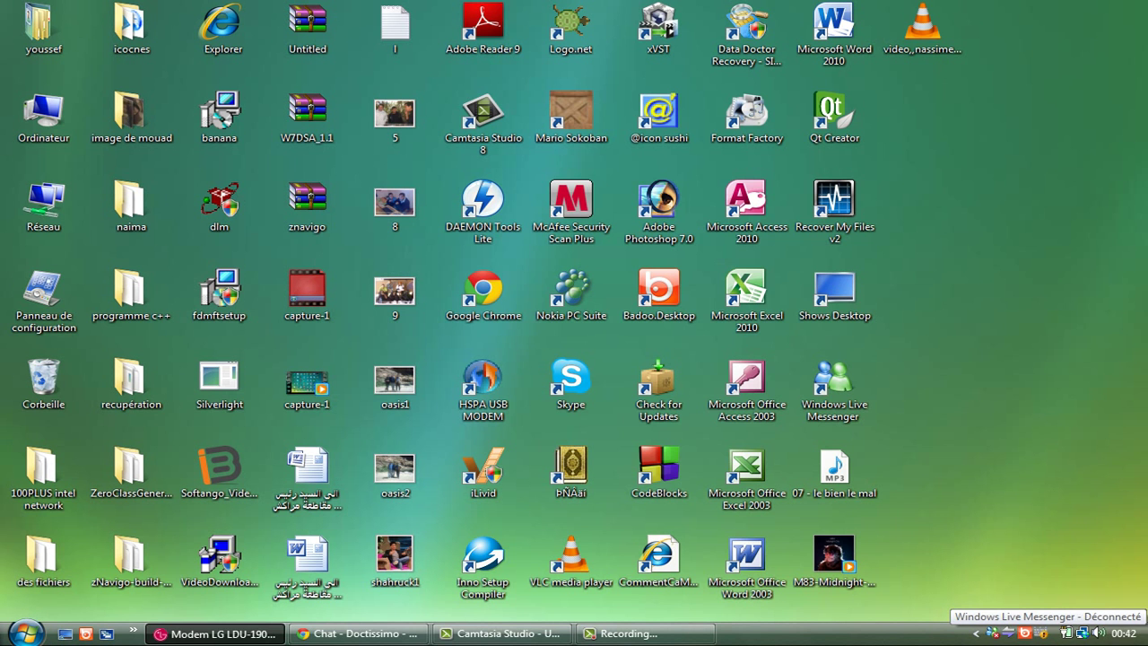
right_click(993, 632)
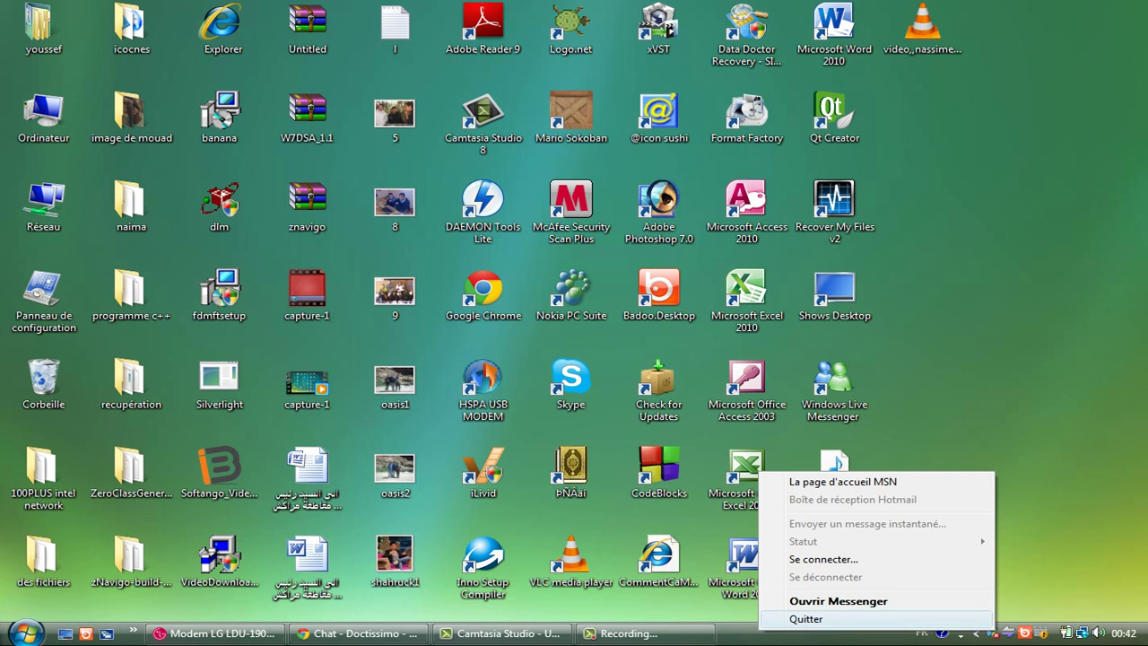
click(805, 619)
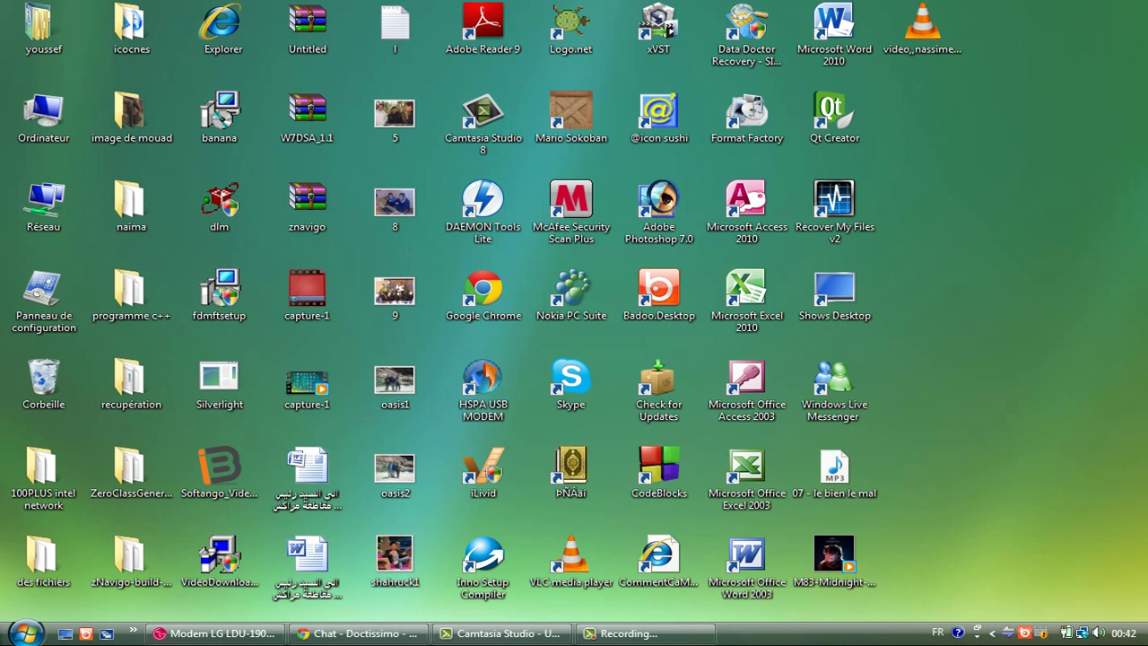
Set the Windows Live Messenger desktop shortcut to run in compatibility mode for Windows Server 2003 (Service Pack 1) and apply the change
double_click(834, 389)
right_click(834, 378)
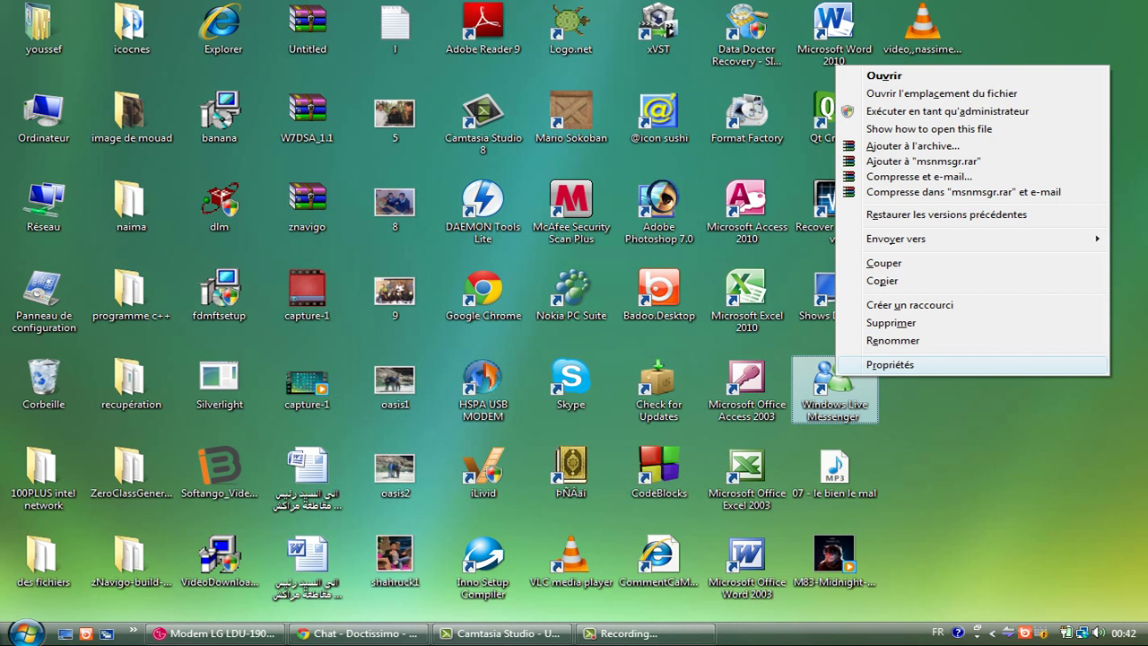
click(889, 364)
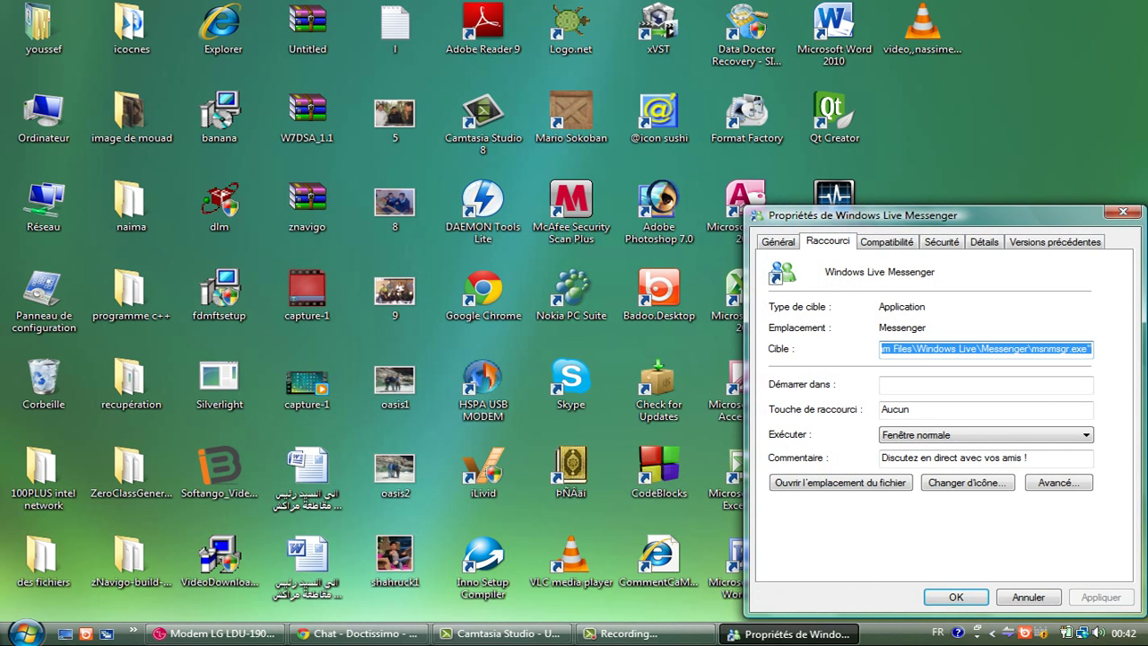
drag(897, 215, 646, 124)
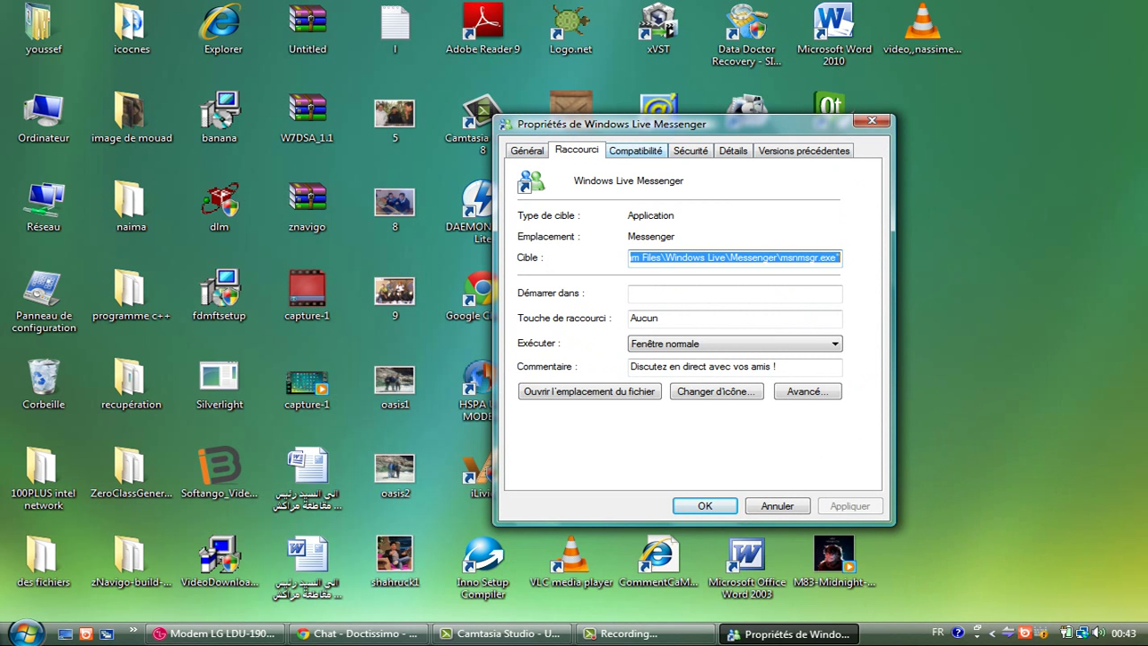
click(635, 151)
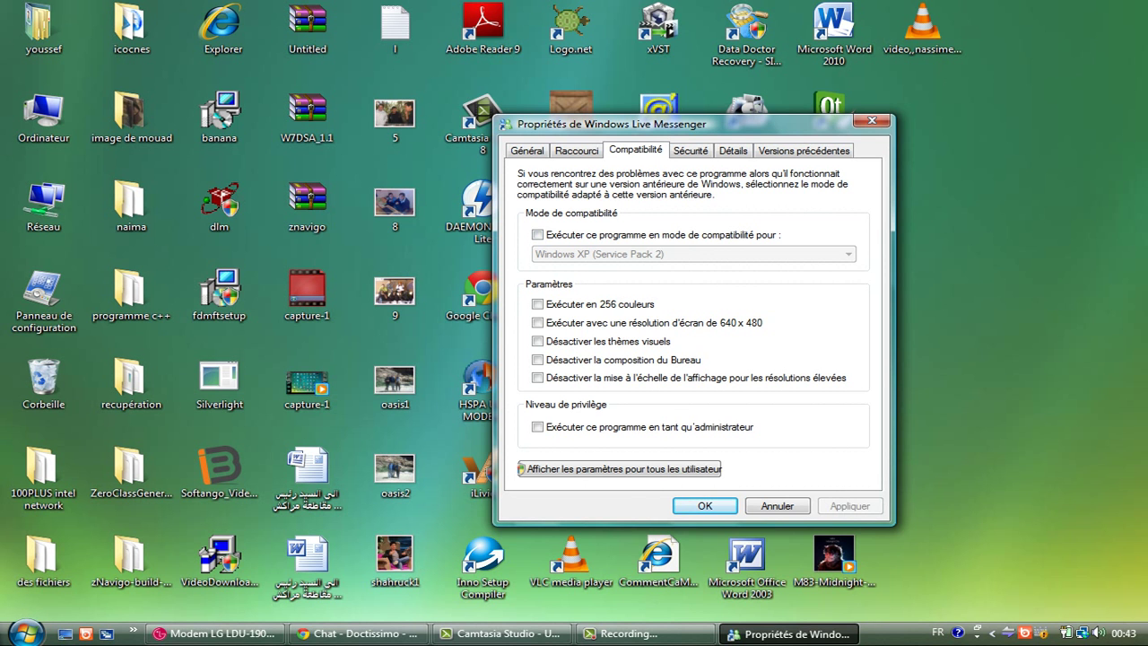
click(537, 234)
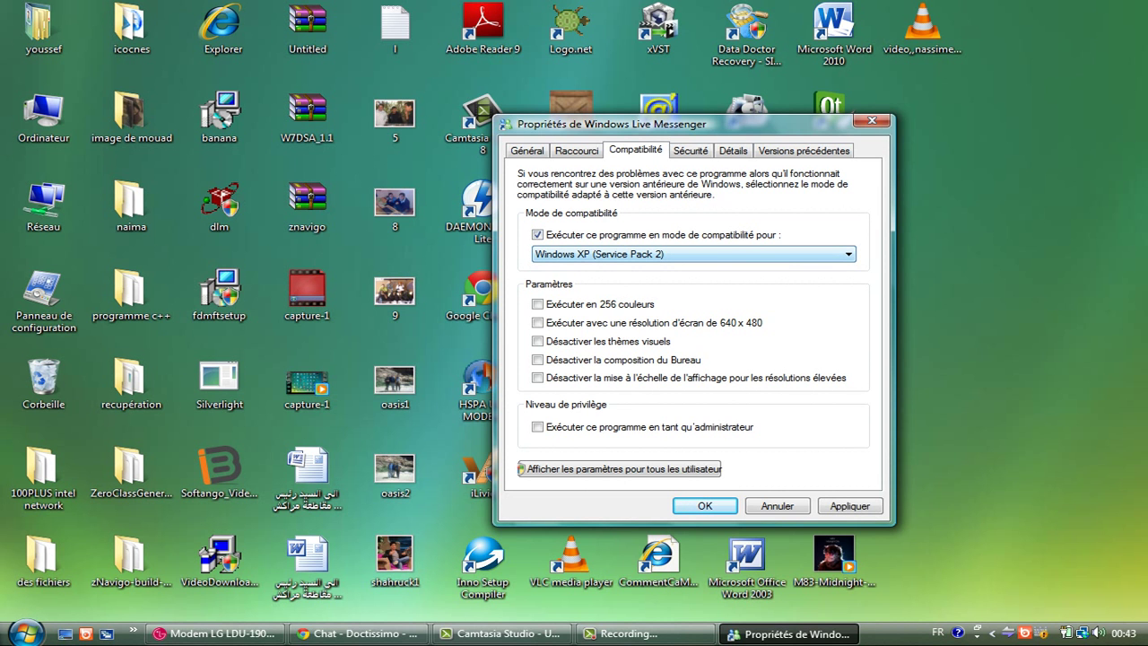
click(693, 254)
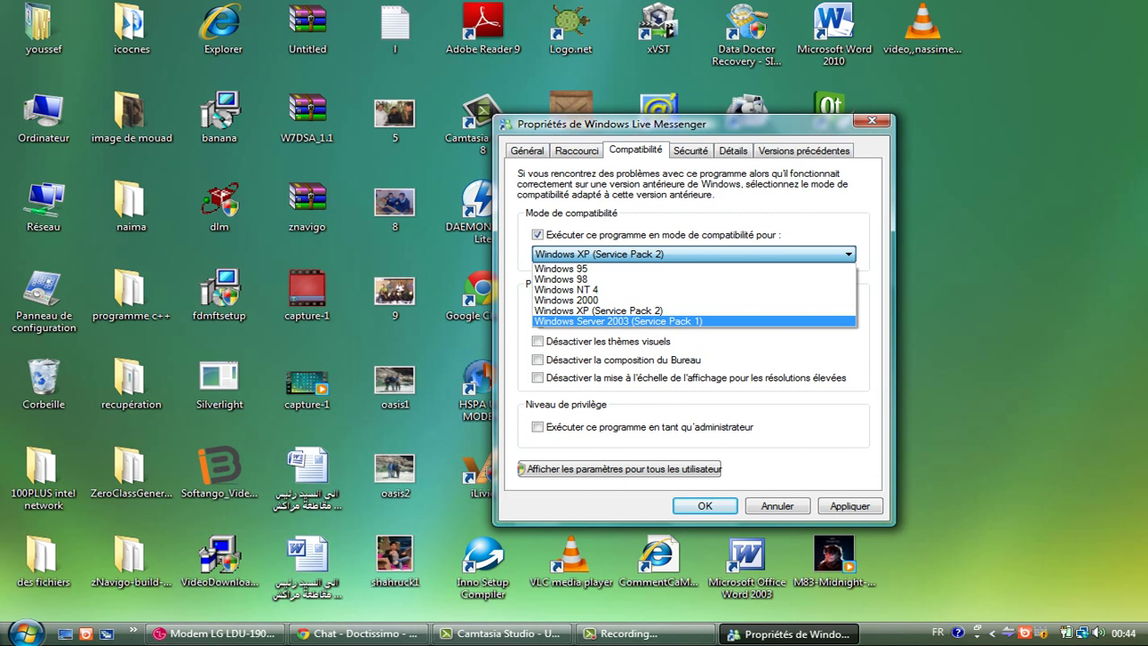
click(617, 321)
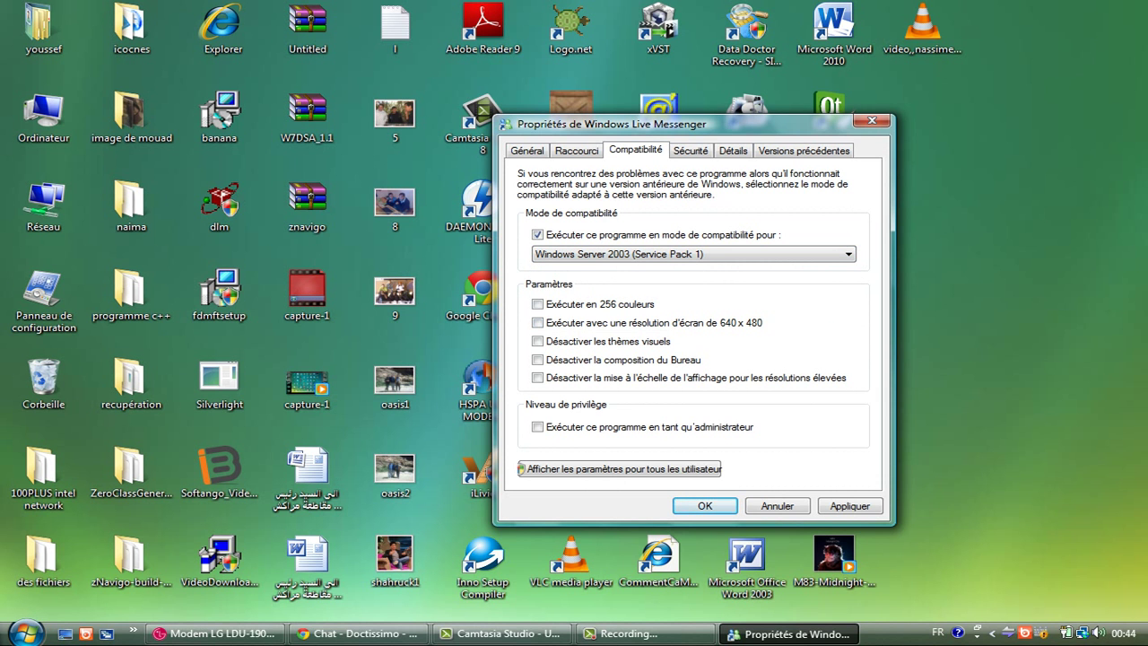
click(848, 506)
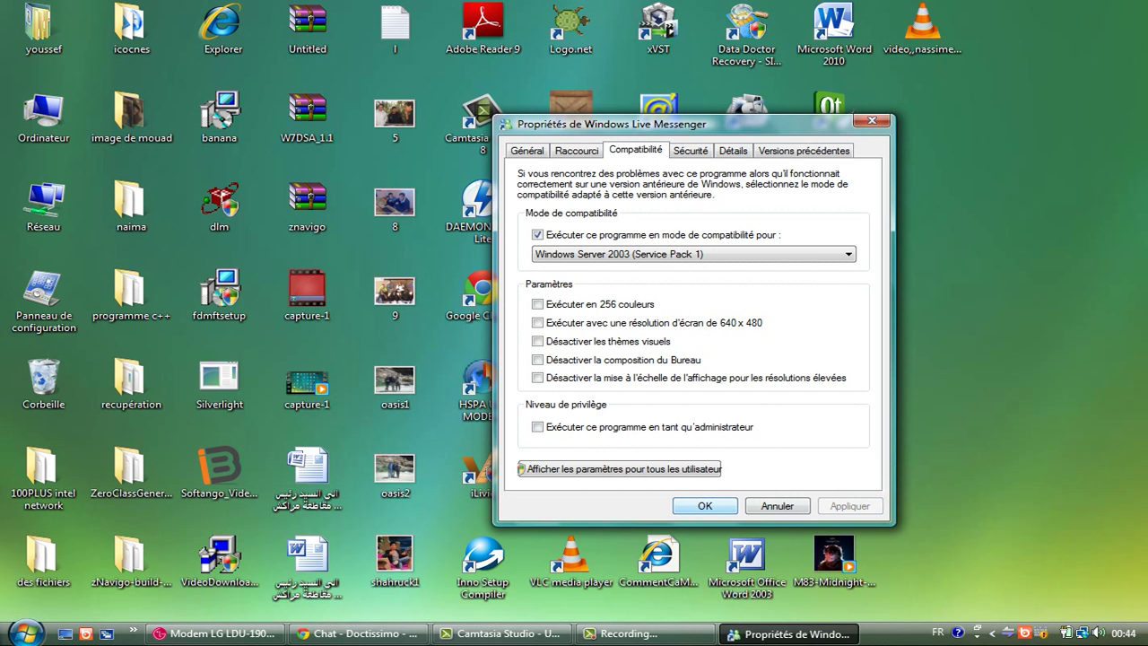
click(718, 505)
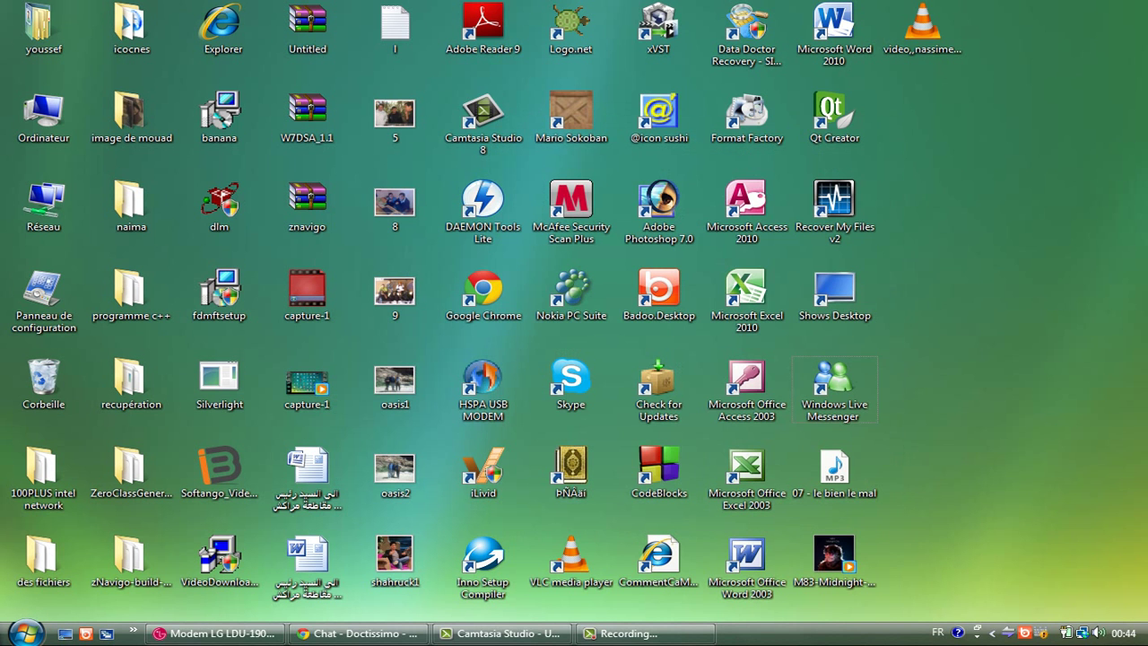
Refresh the Windows desktop
key(shift+F10)
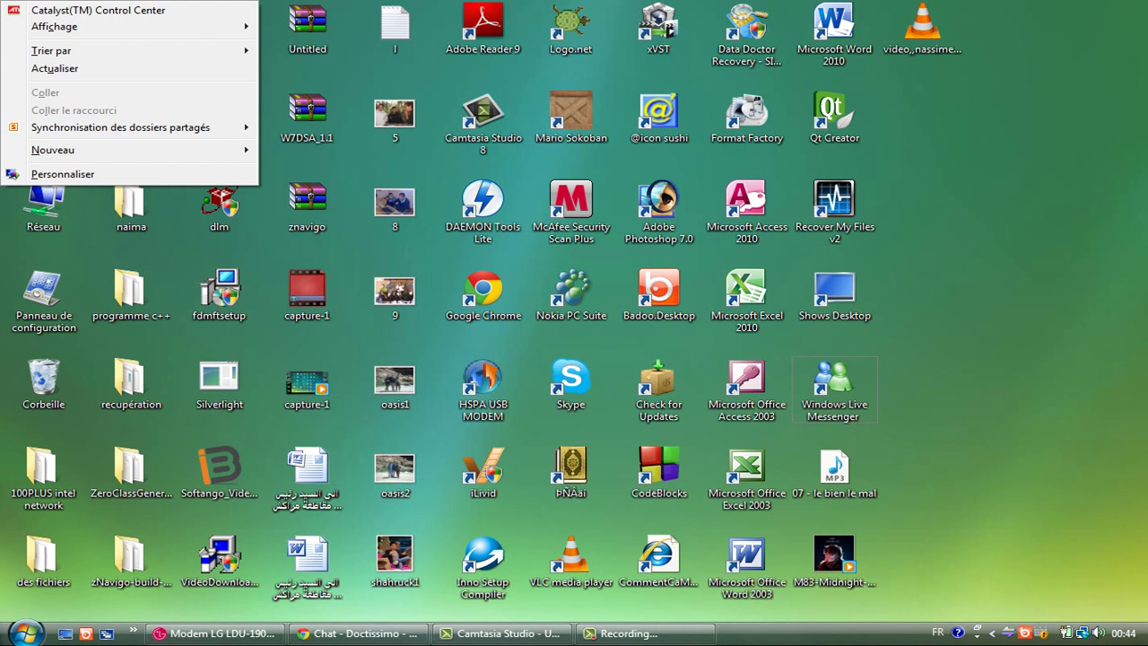
key(t)
key(Left)
key(Down)
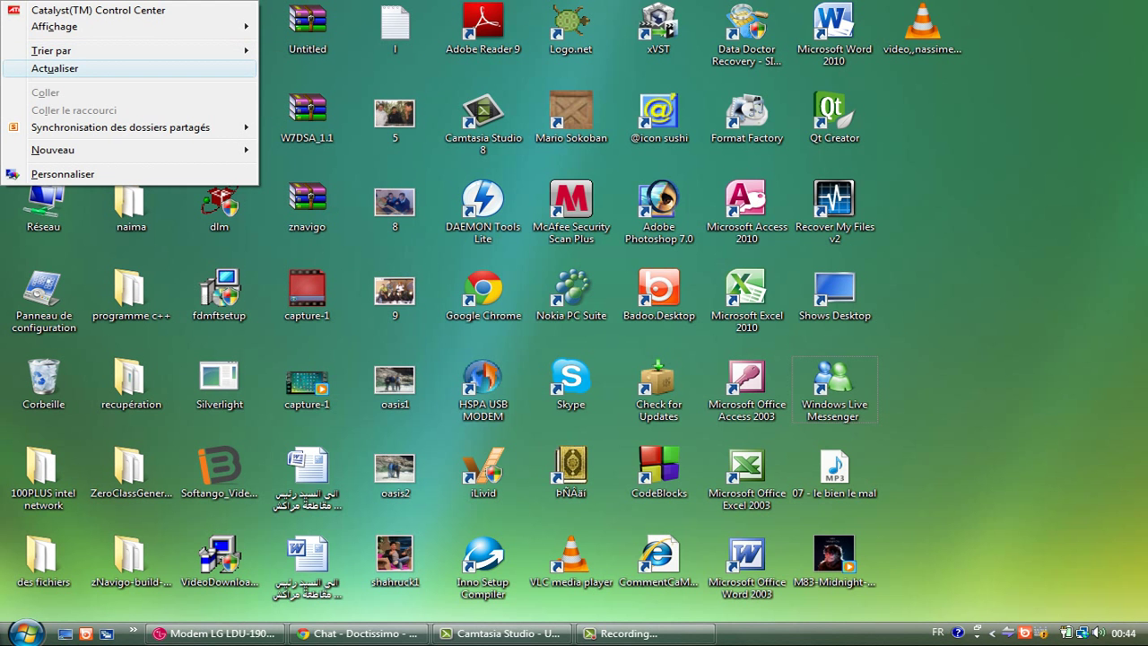
key(Return)
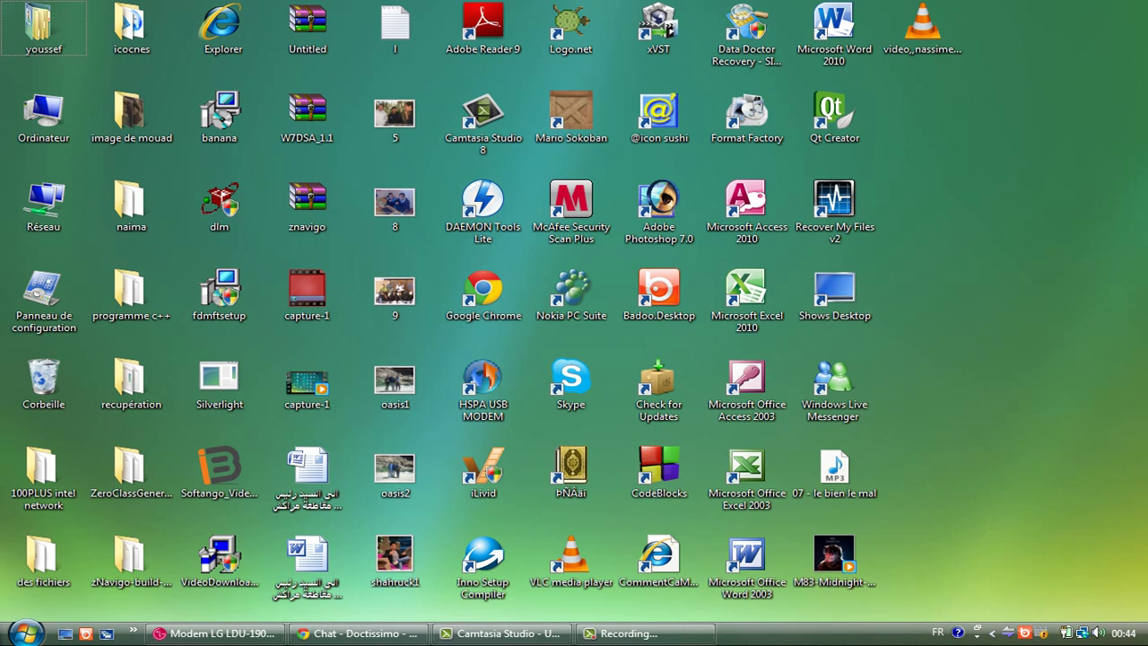
Launch Windows Live Messenger from its desktop shortcut and sign in with the remembered account
click(834, 389)
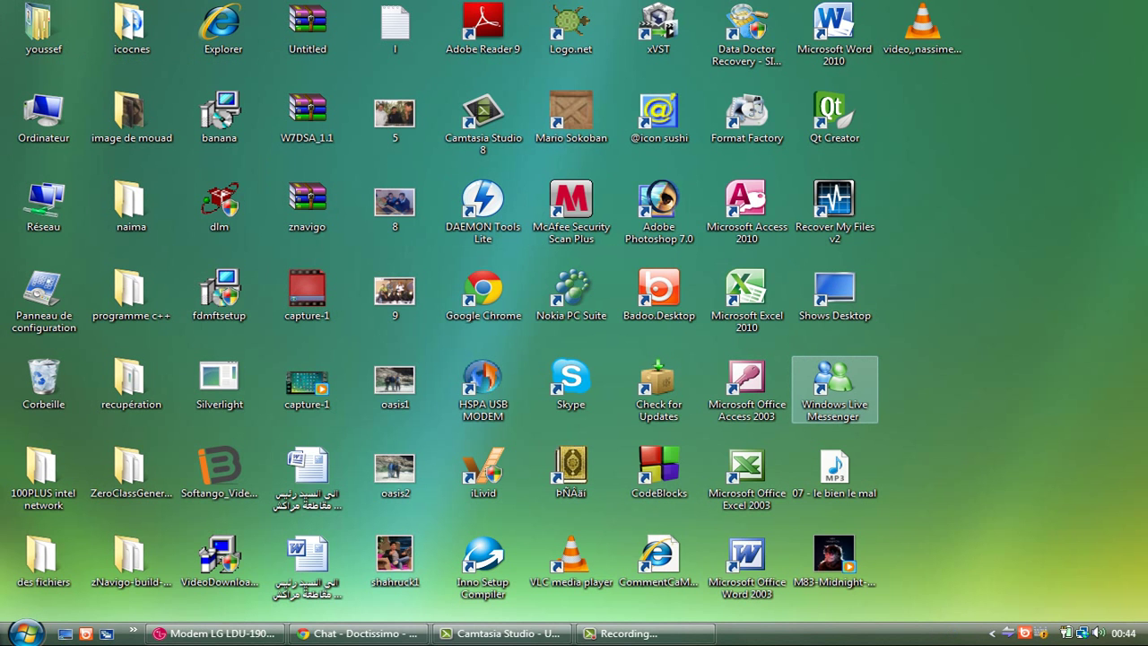
key(Return)
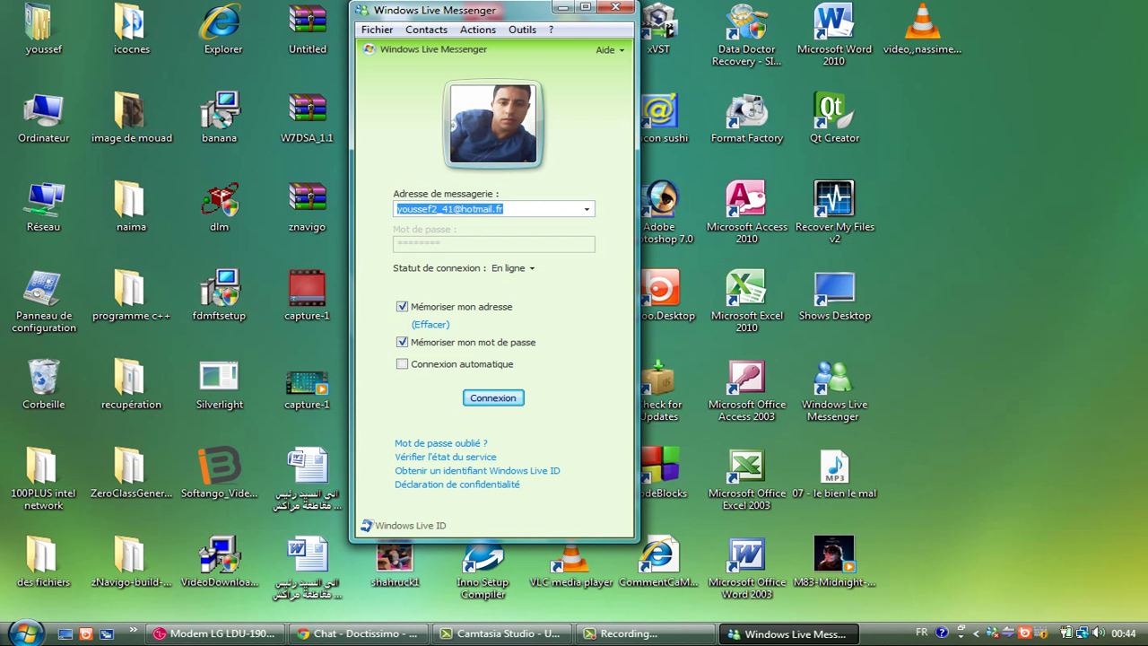
key(Return)
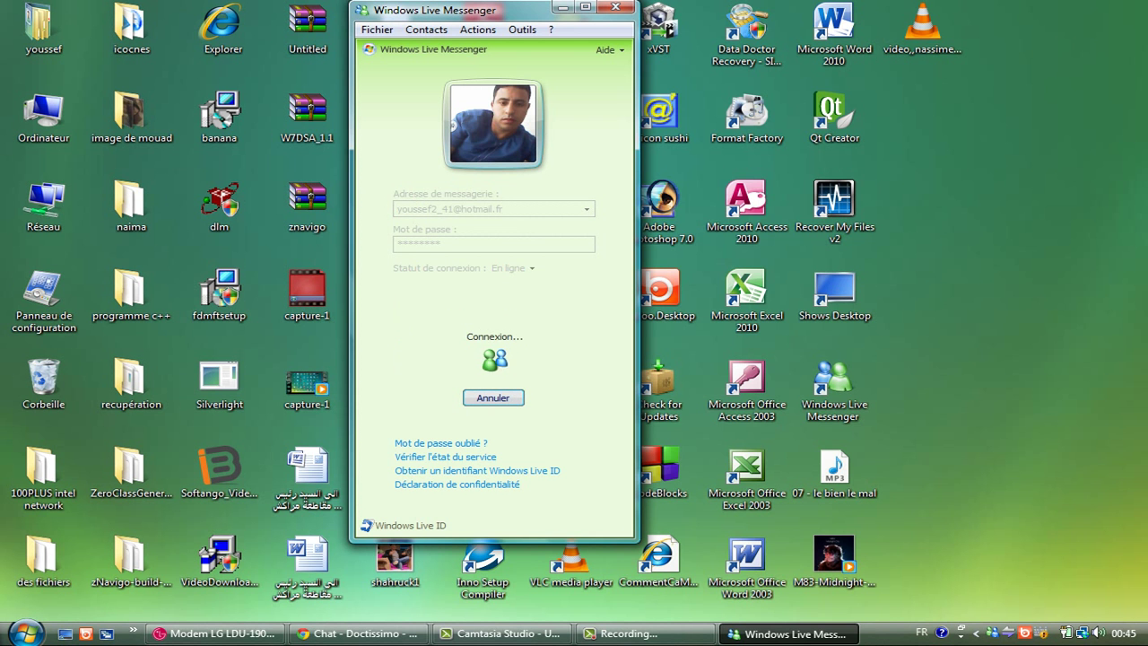
drag(518, 11, 693, 73)
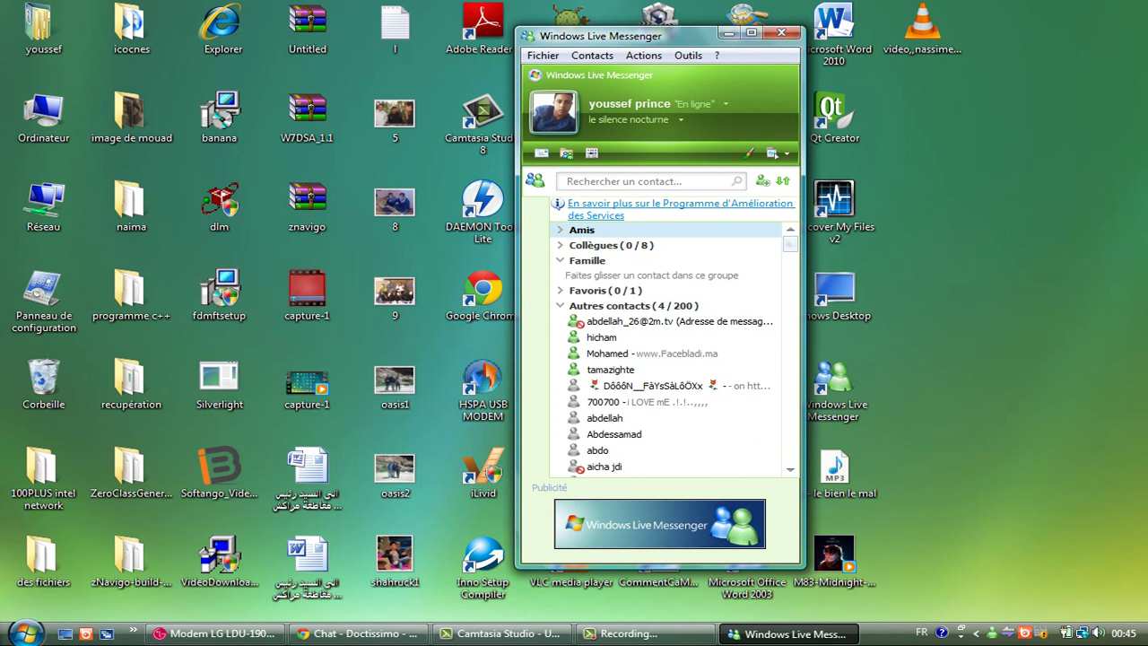
Close the Aujourd'hui news window and move the Messenger contact window to the middle of the desktop
drag(618, 36, 574, 26)
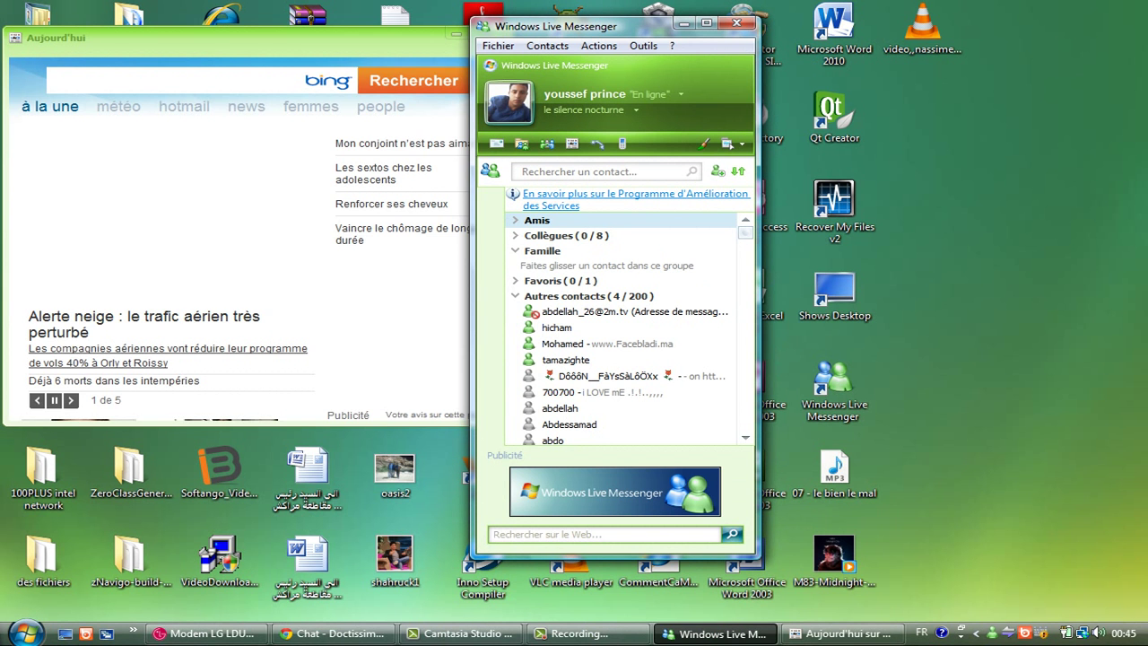
click(429, 108)
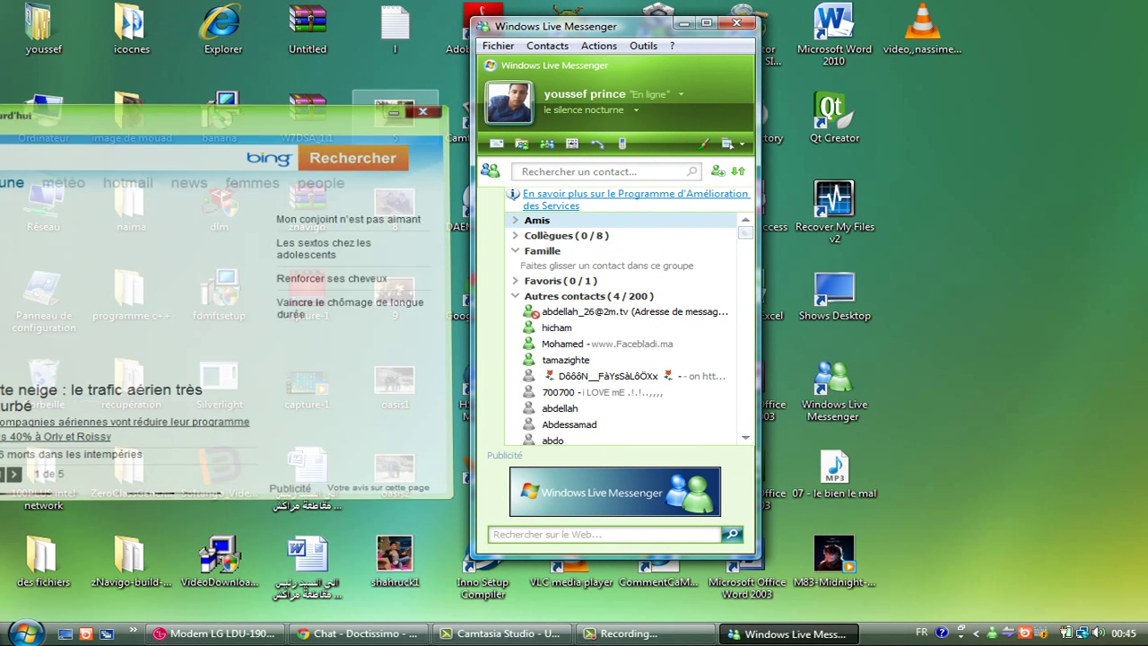
drag(610, 26, 562, 31)
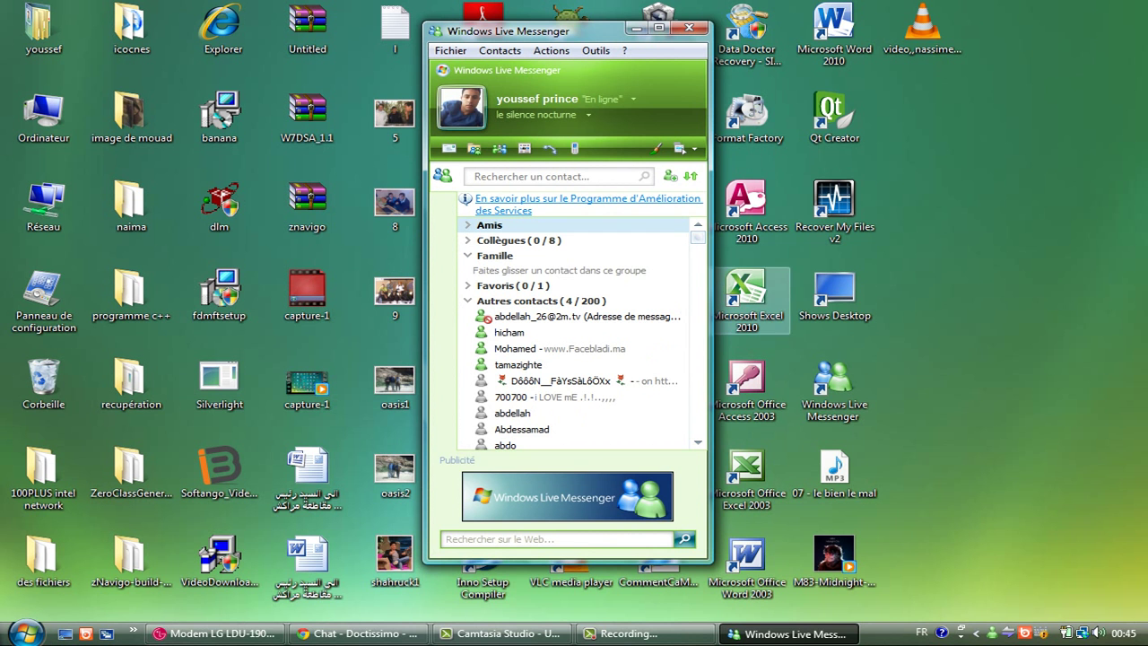
drag(583, 32, 588, 81)
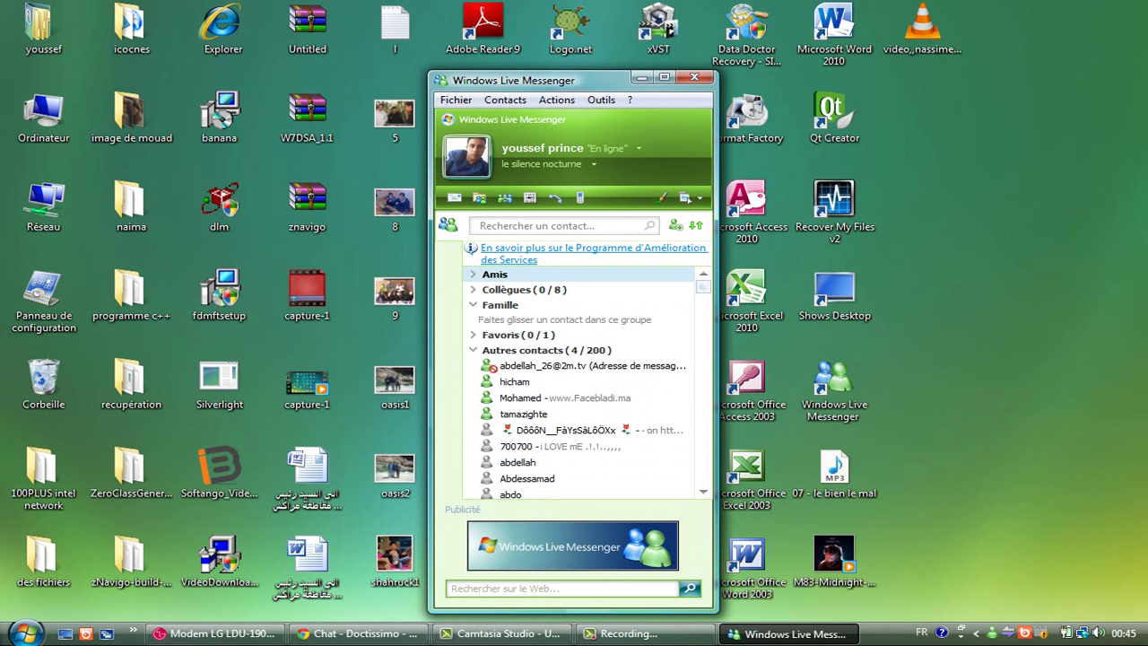